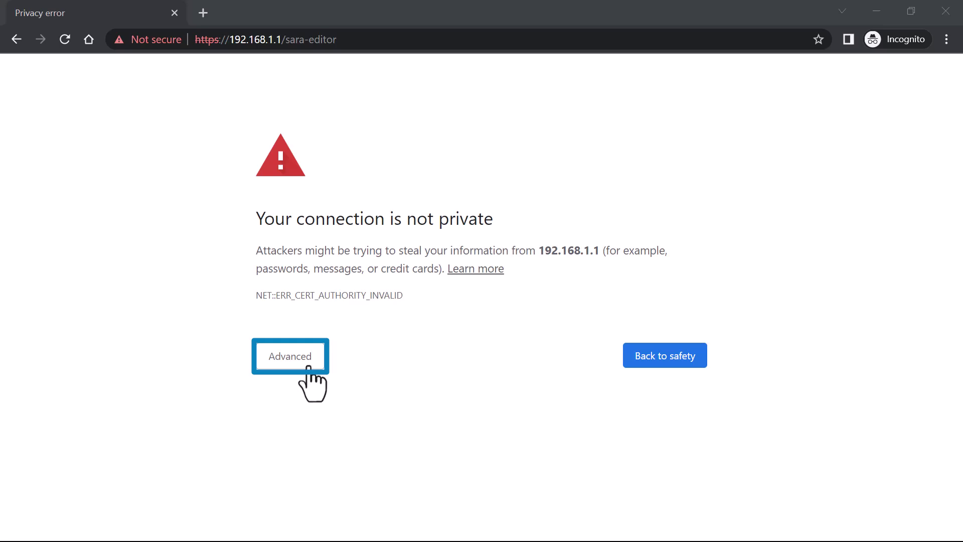
Bypass the certificate warning by proceeding to 192.168.1.1 (unsafe).
click(307, 366)
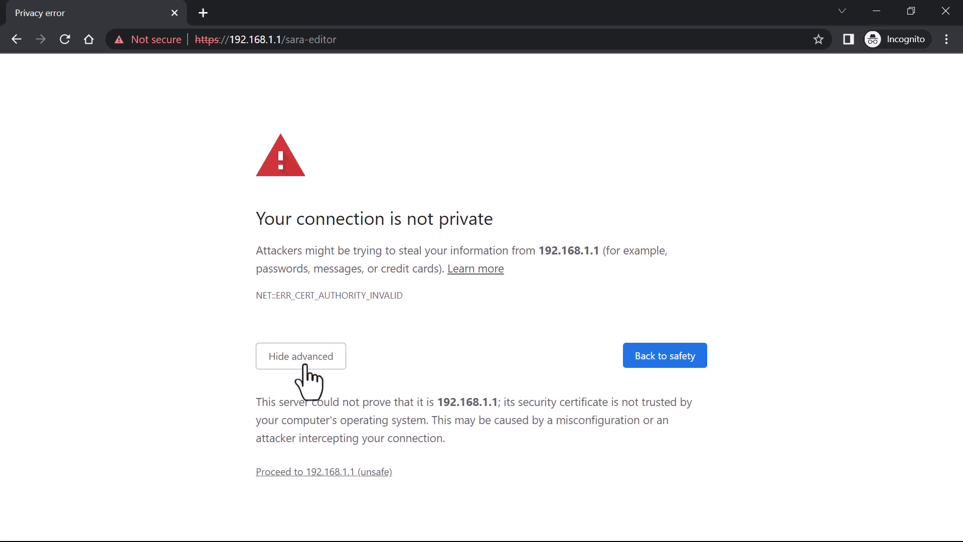
click(338, 474)
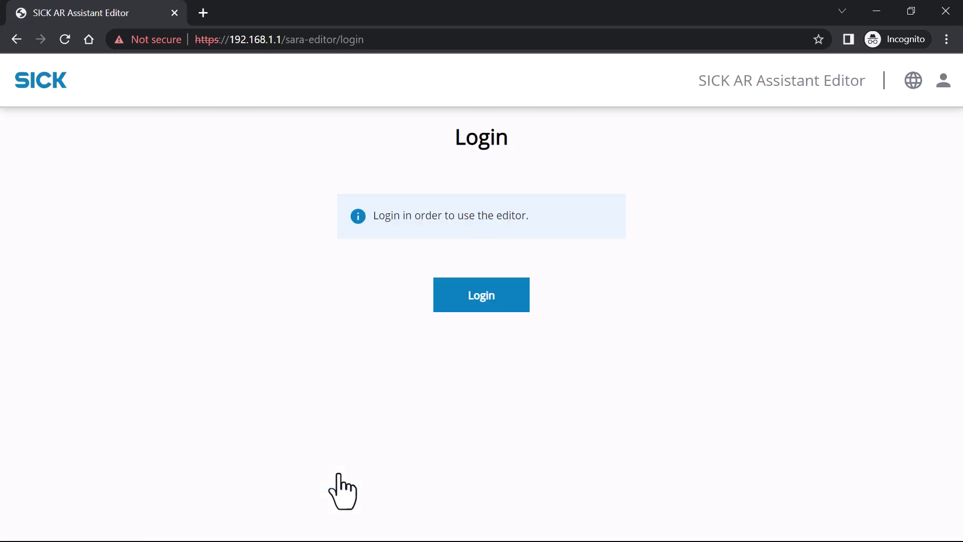
Log in to the editor with the administrator username and password.
click(452, 303)
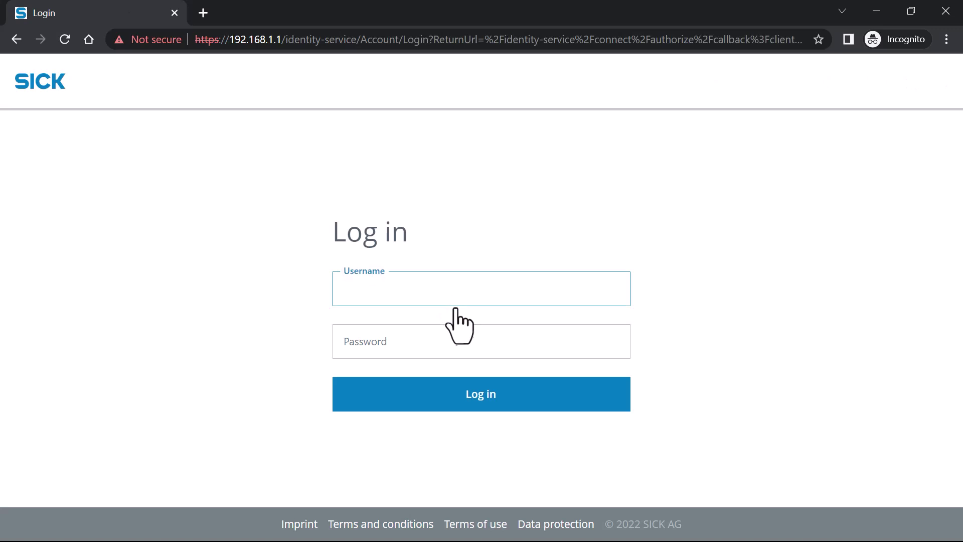
text(admin)
key(Tab)
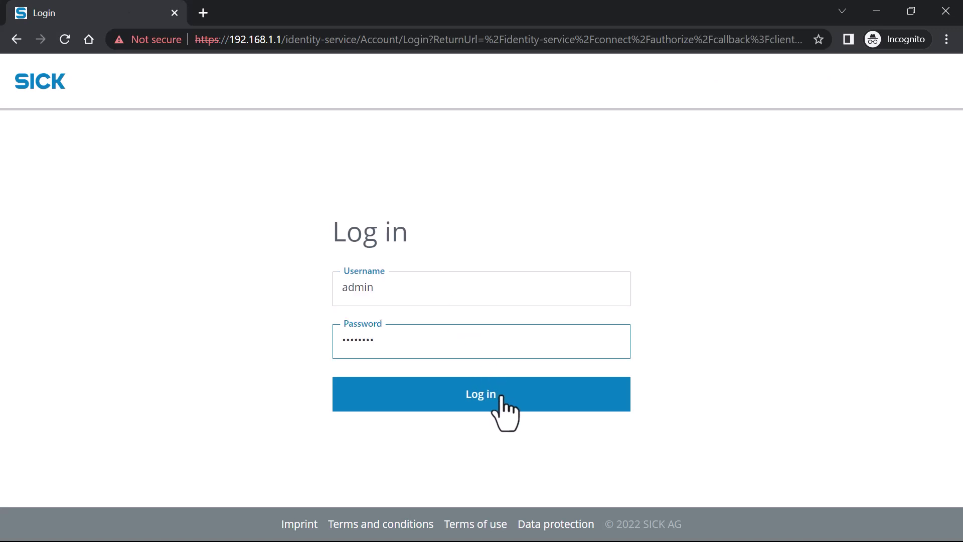
click(500, 397)
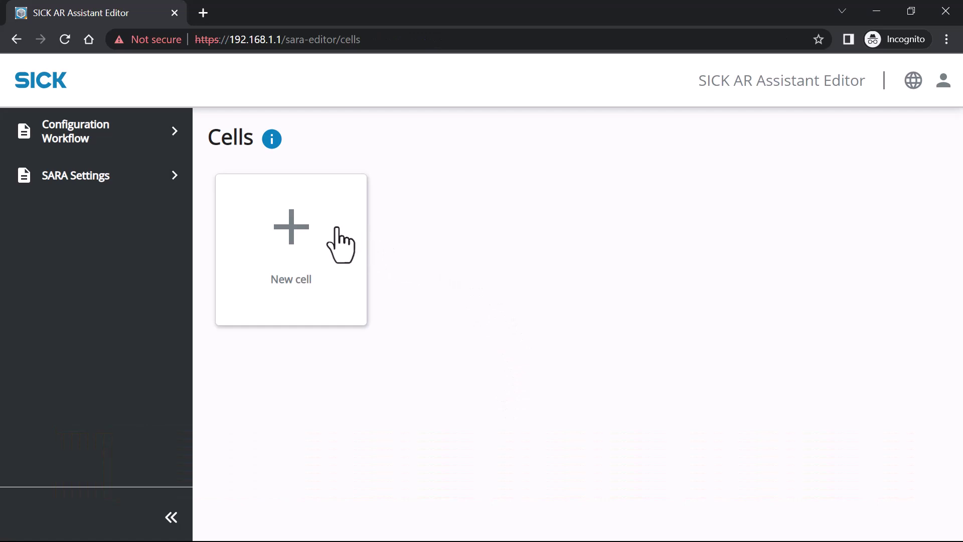
Create a new cell named 'Demo Case' and save it.
click(292, 230)
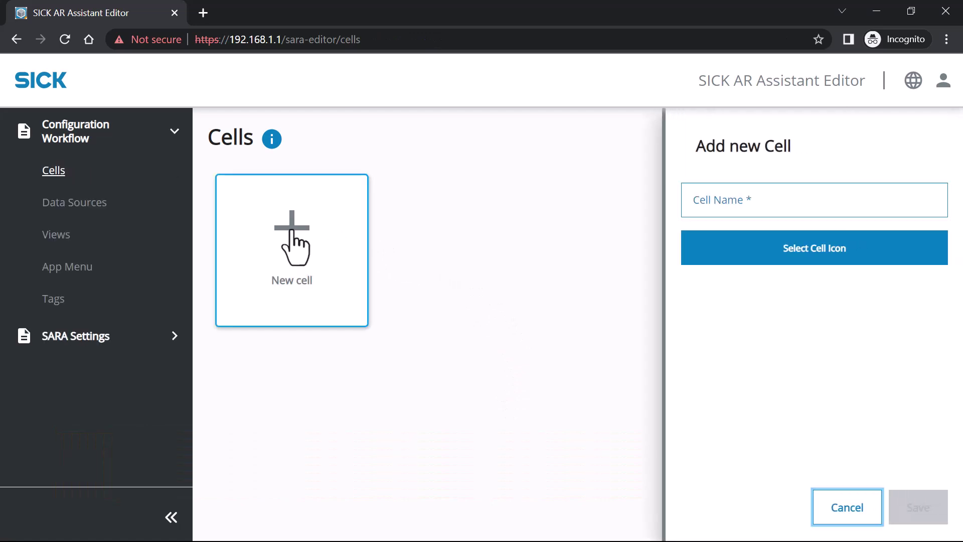
text(Demo)
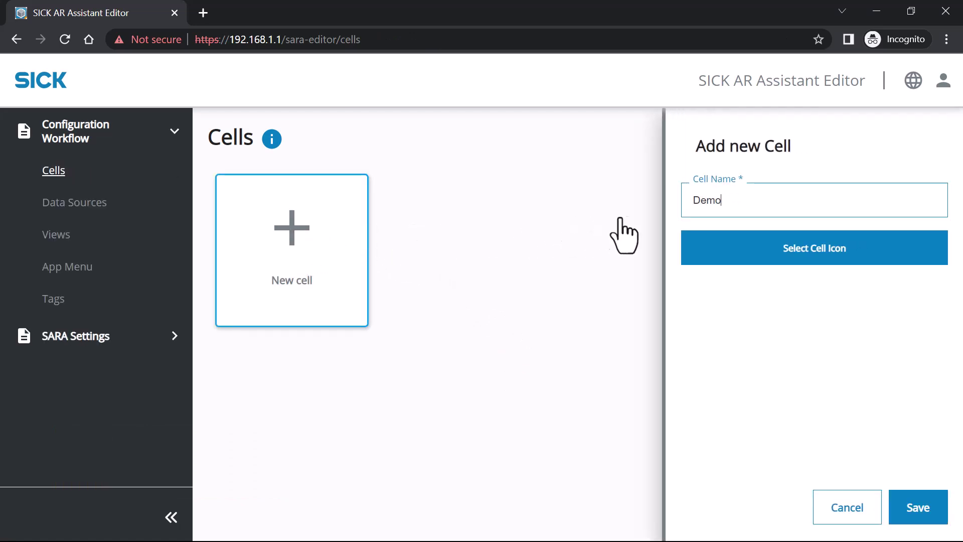
text( Case)
click(919, 516)
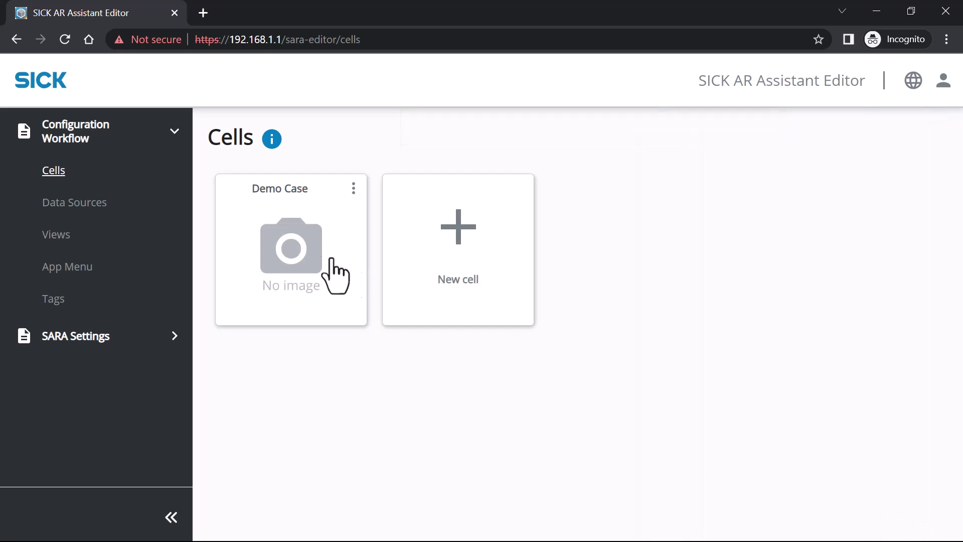
Open the Demo Case cell and start a new data source named 'nanoScan3'.
click(295, 251)
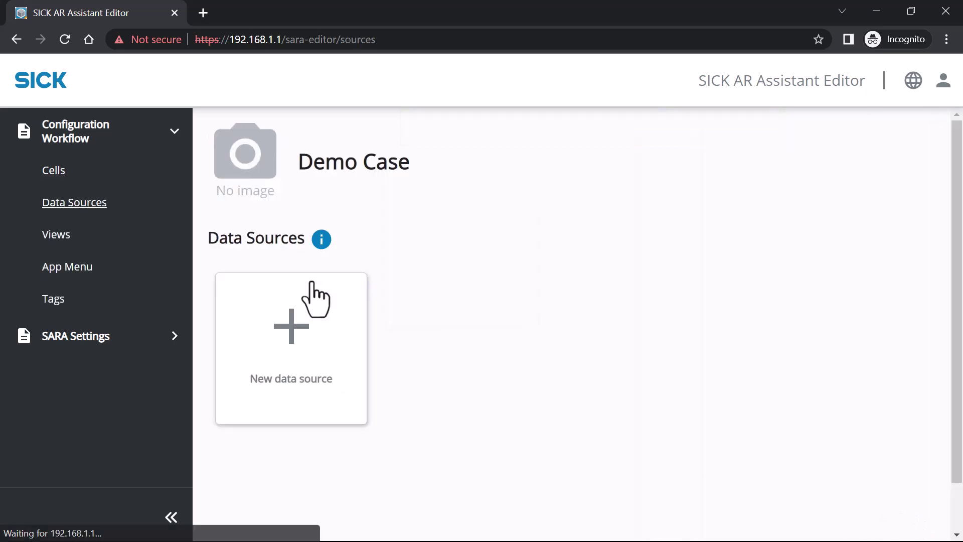
click(291, 331)
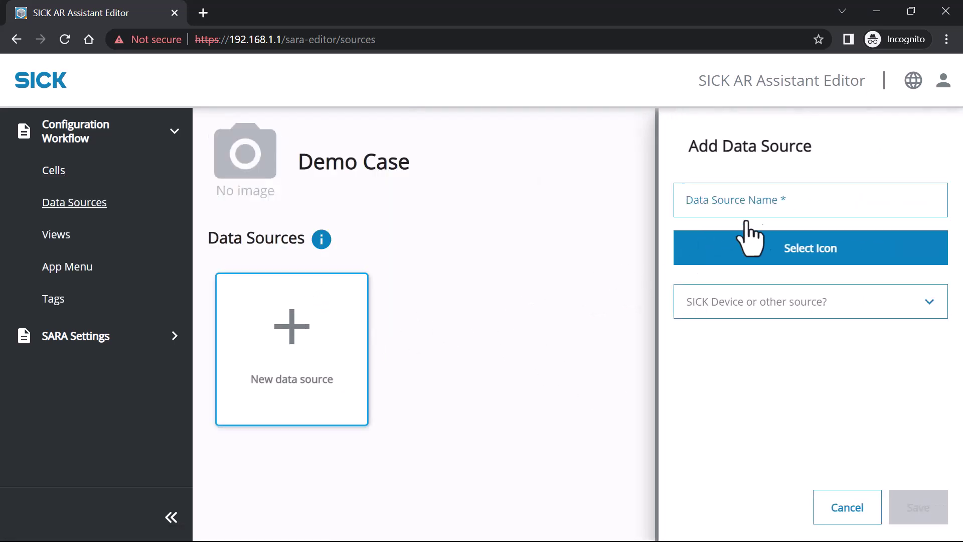
click(774, 205)
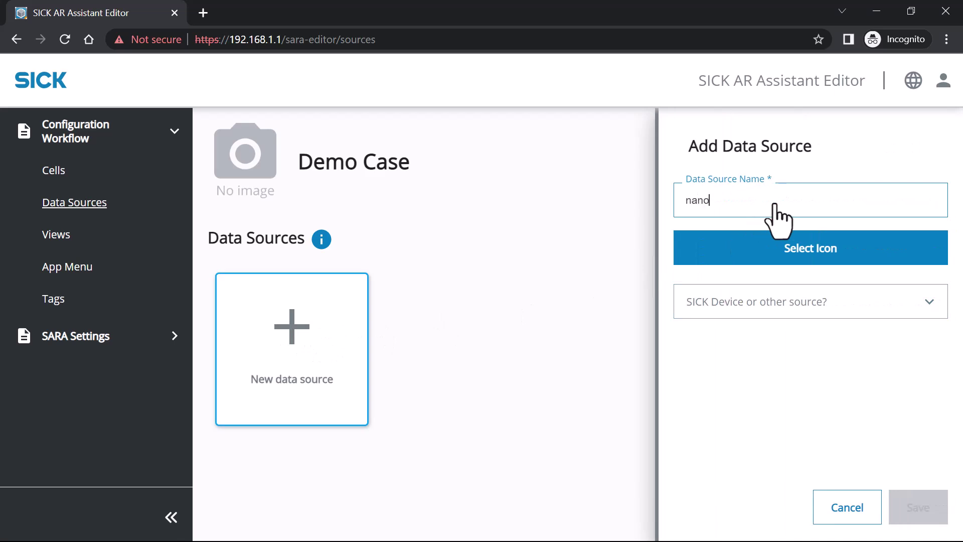
text(nanoScan3)
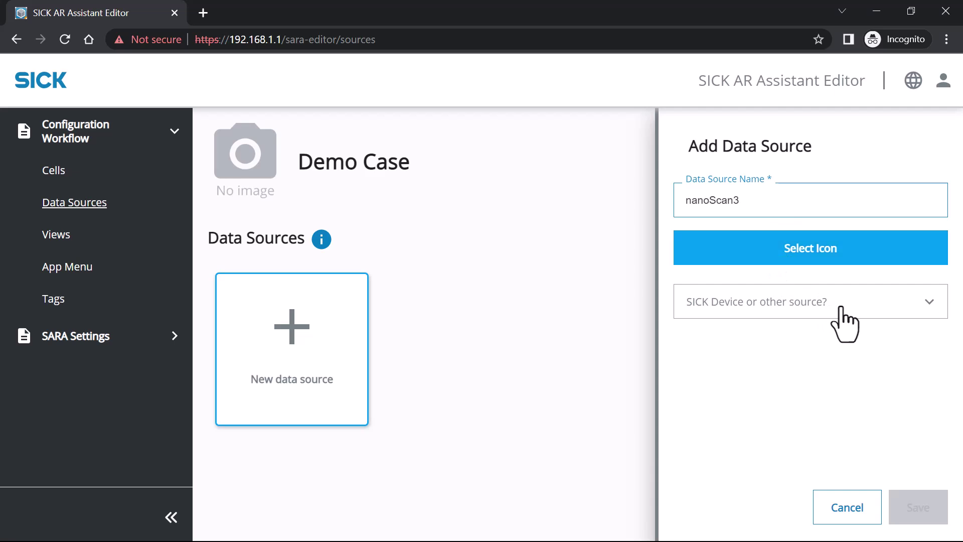
Make it a SICK Device of type nanoScan3 at IP 192.168.0.3 and save.
click(843, 321)
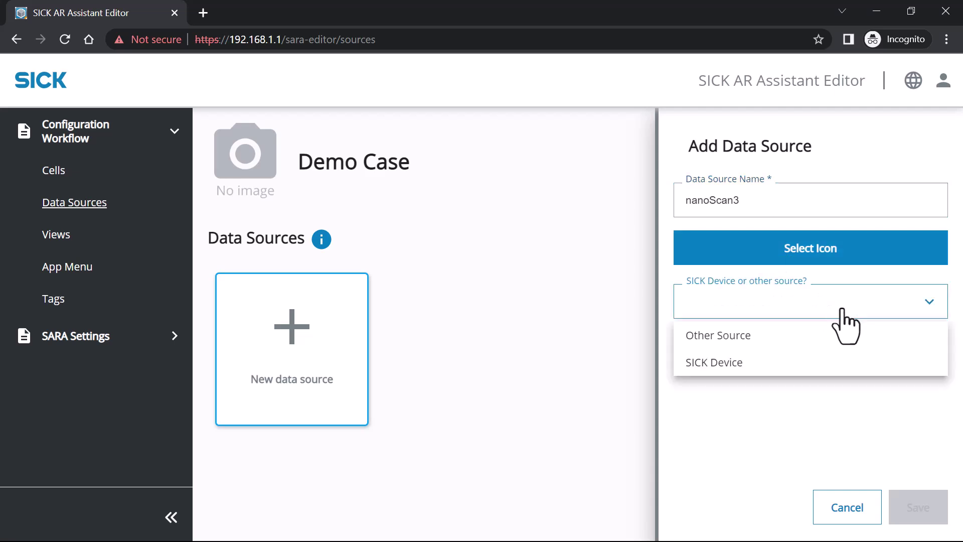
click(766, 367)
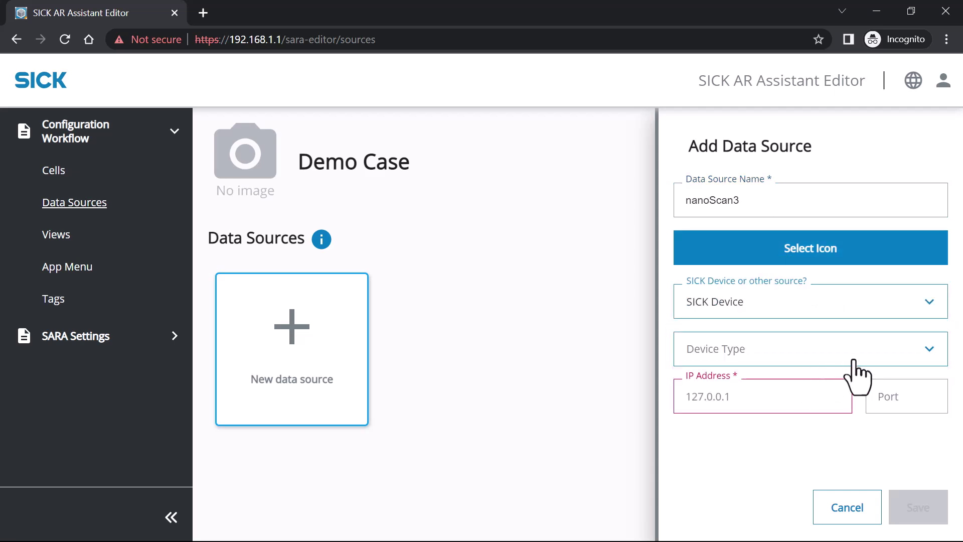
click(861, 363)
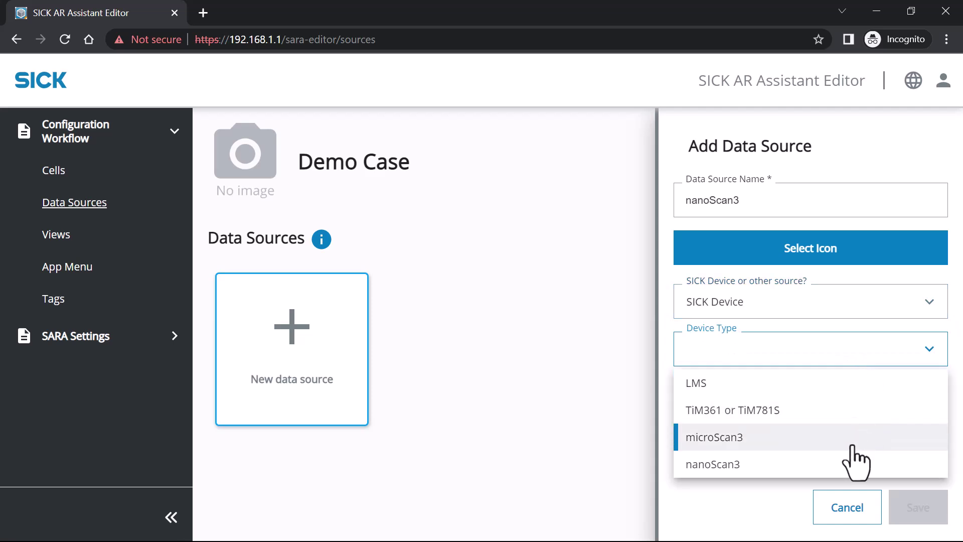
click(783, 464)
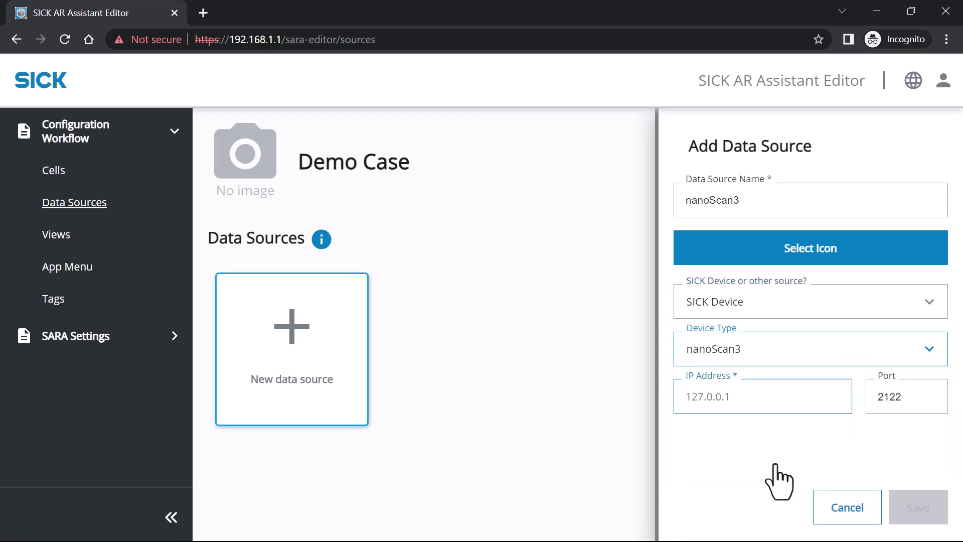
click(745, 403)
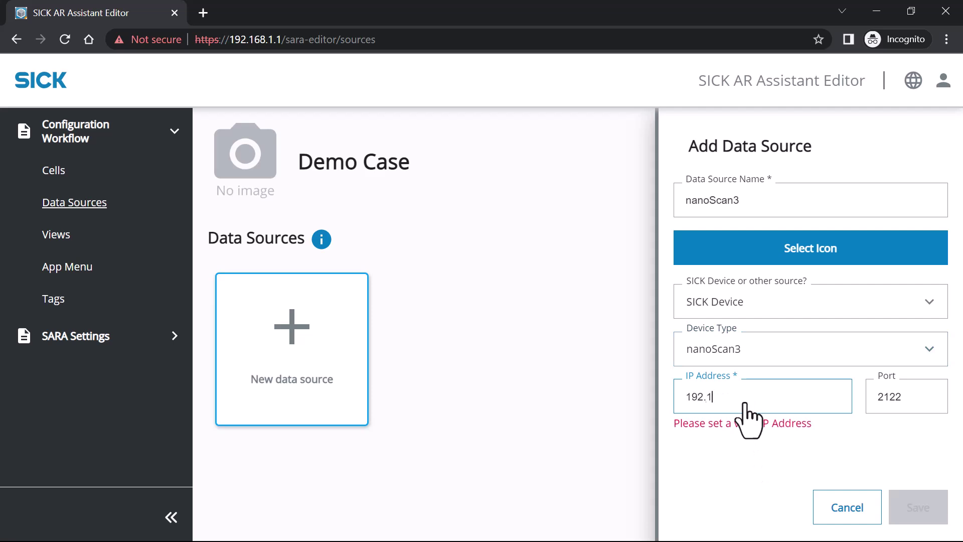
text(192.168.0.3)
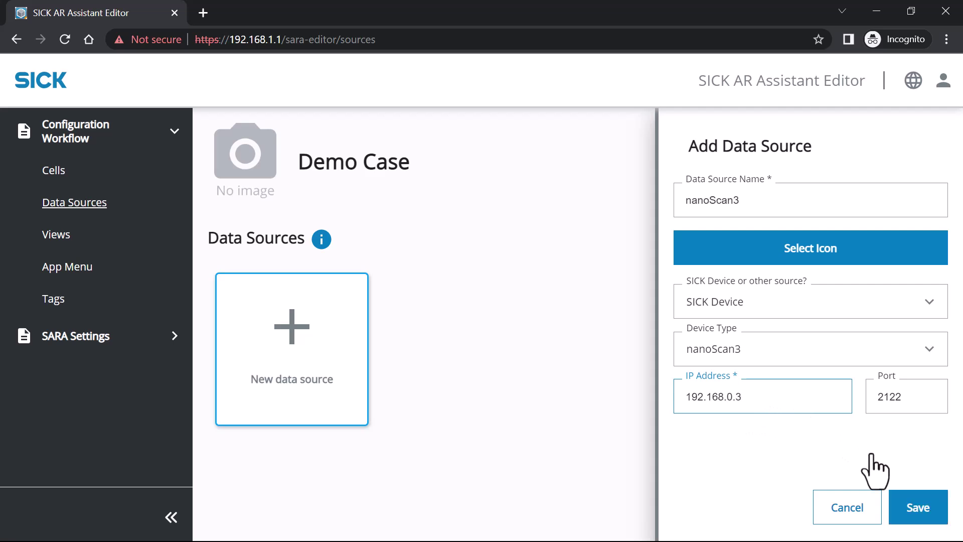
click(917, 517)
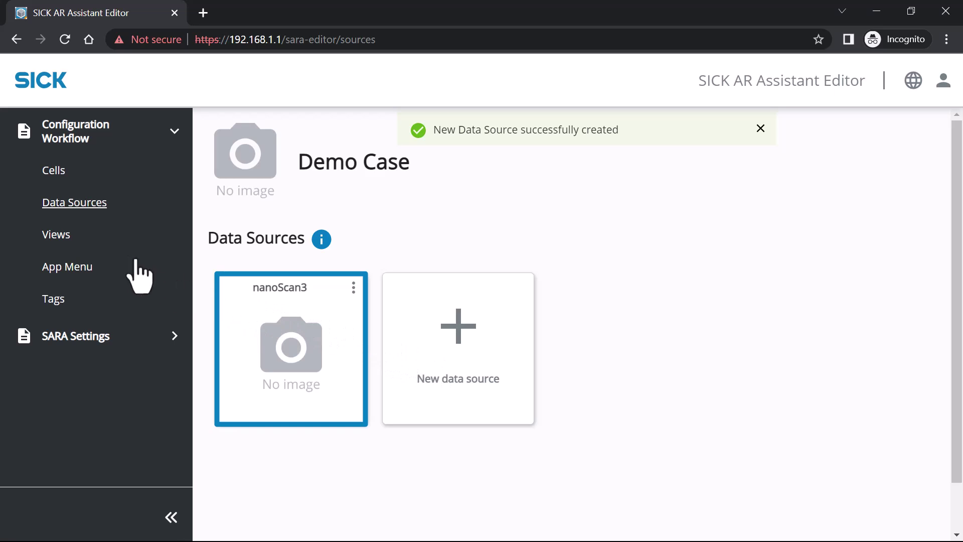
Create a 'Fields' view showing nanoScan3 NS3 Fields with Fieldsets Visualization.
click(69, 240)
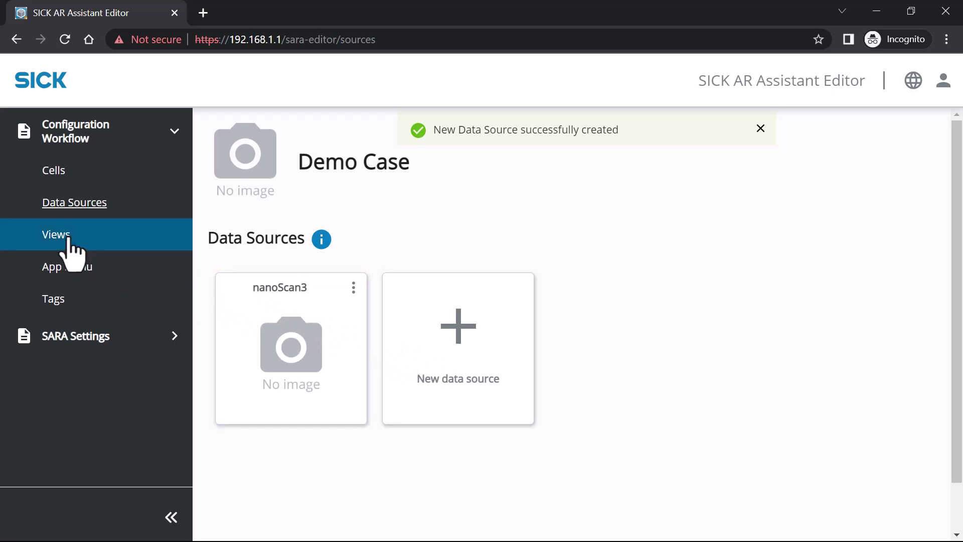
click(291, 334)
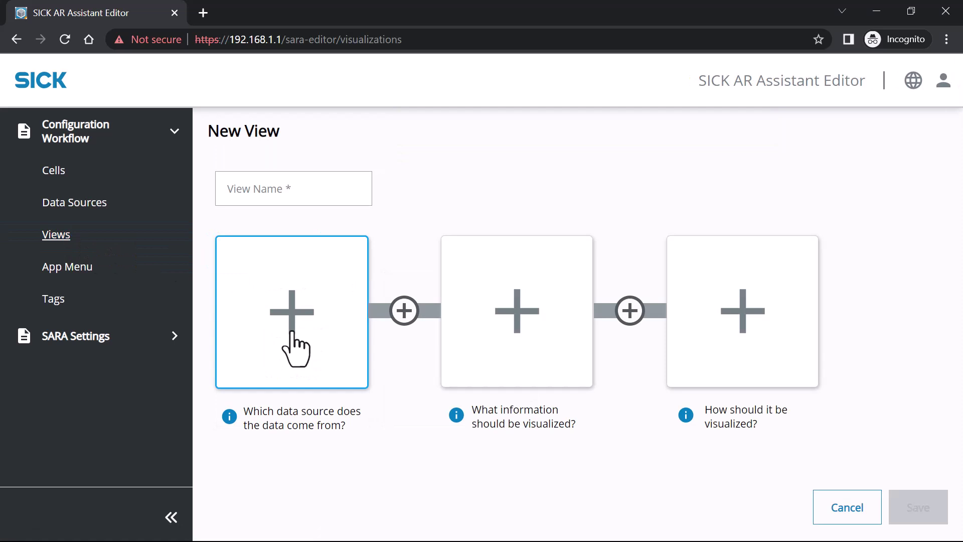
click(324, 339)
click(383, 296)
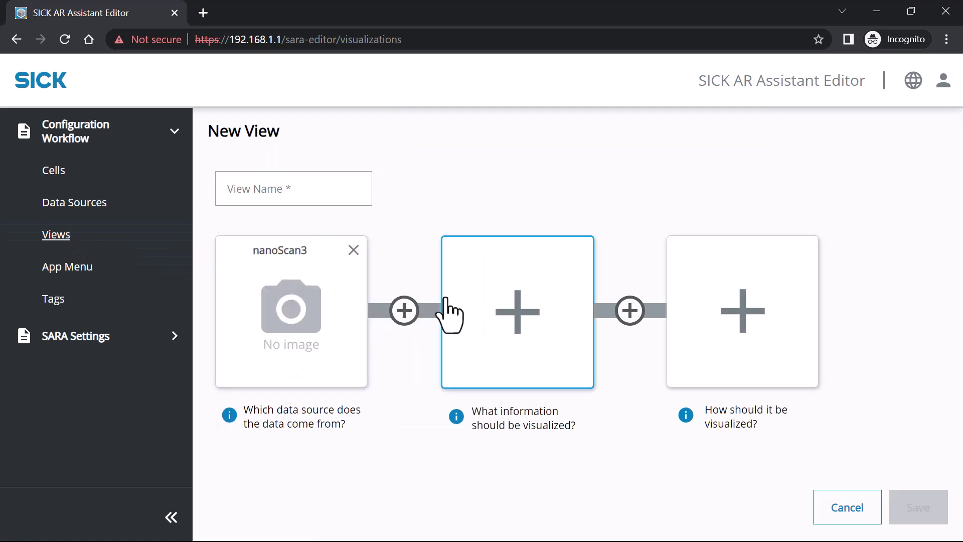
click(519, 324)
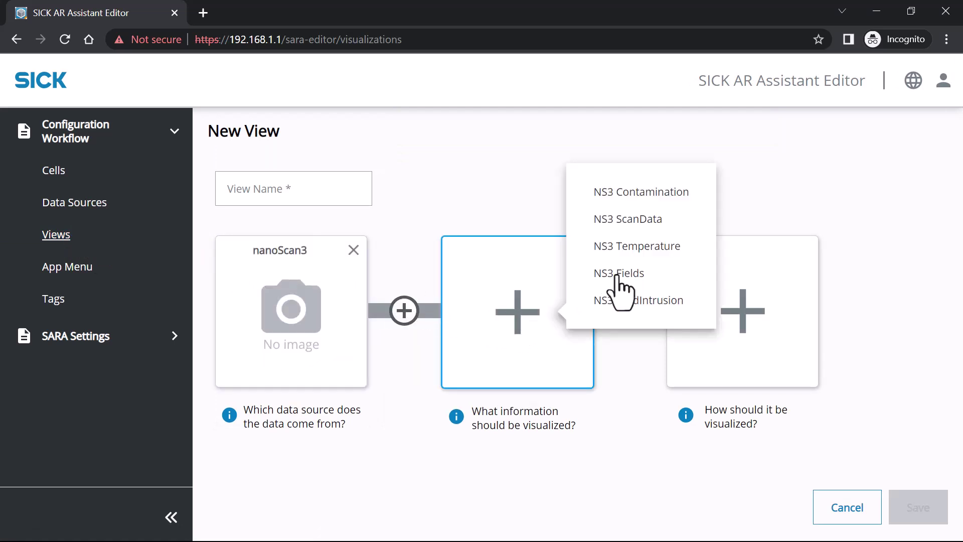
click(642, 275)
click(741, 321)
click(670, 388)
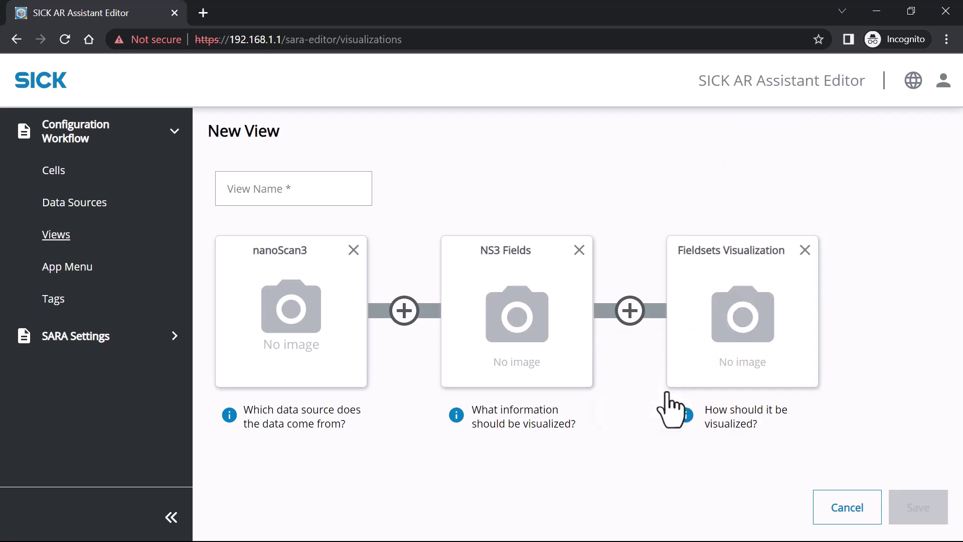
click(292, 202)
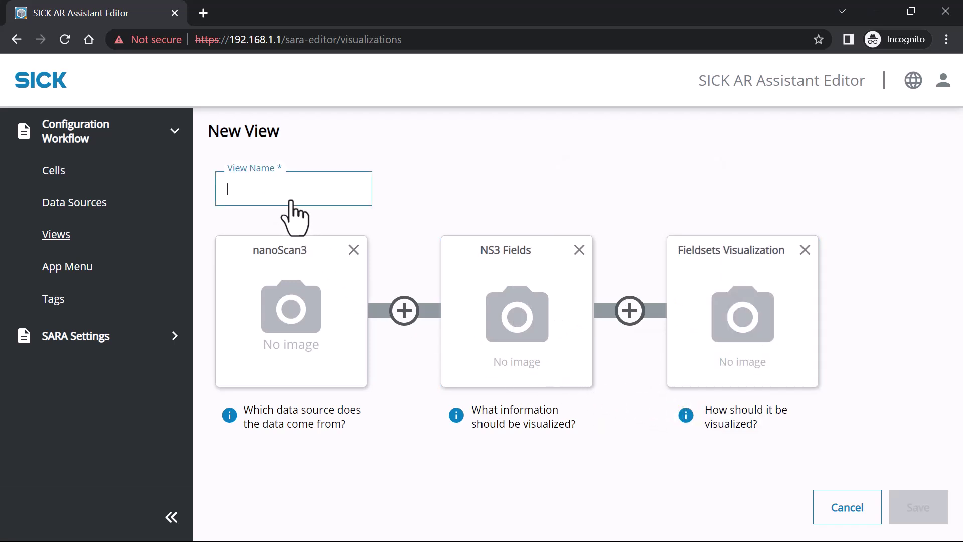
text(Fields)
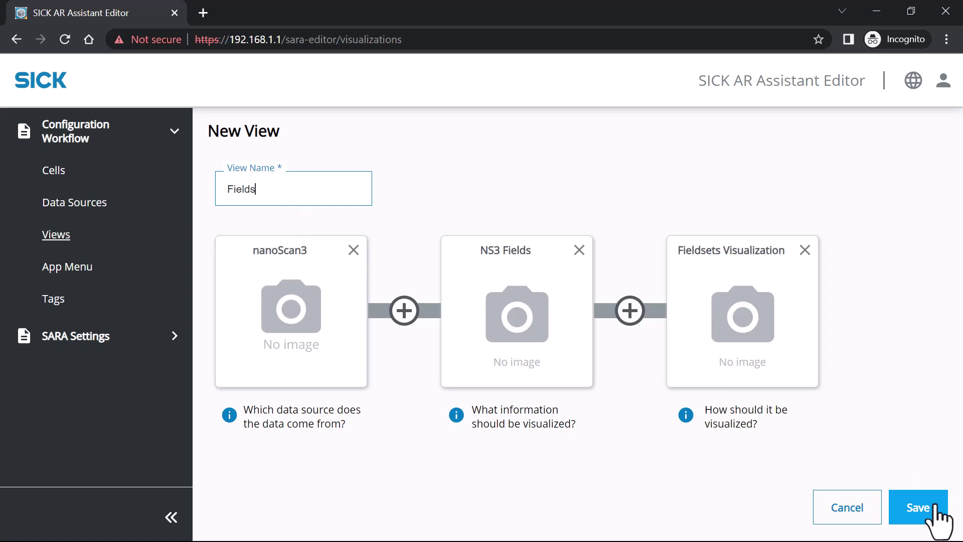
click(921, 508)
Create an 'ns3 Scandata' view showing nanoScan3 NS3 ScanData with Scan Data Visualization.
click(436, 327)
click(291, 321)
click(413, 298)
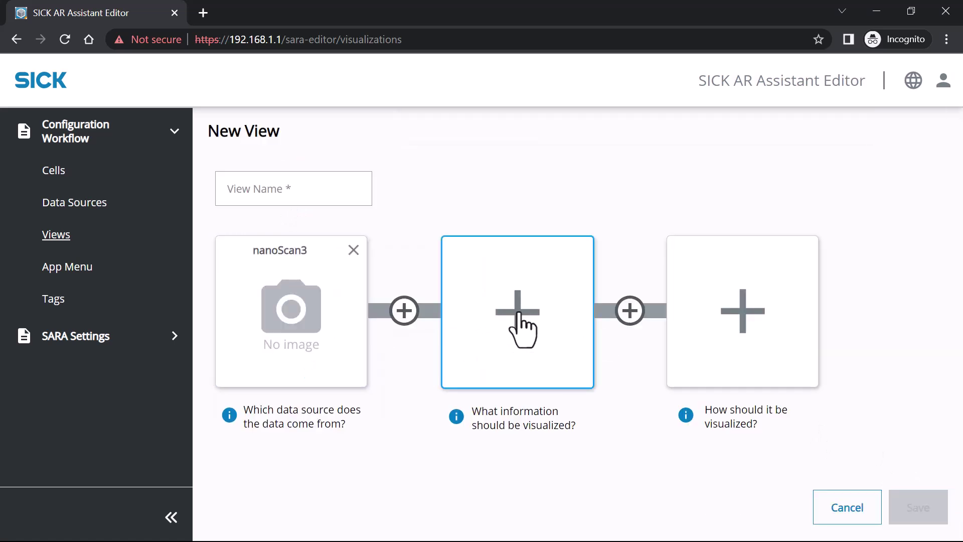
click(519, 325)
click(628, 218)
click(731, 296)
click(667, 392)
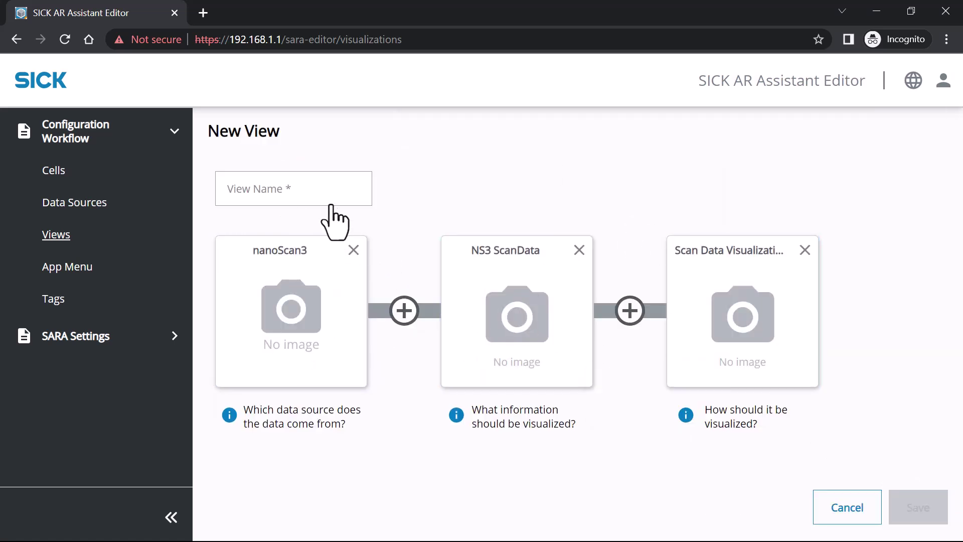
click(333, 198)
text(ns3 Scandata)
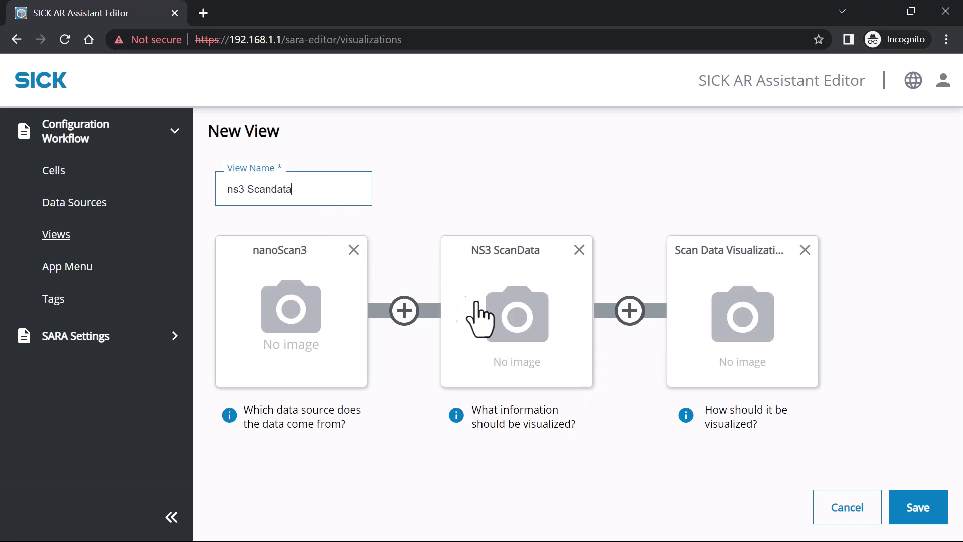
click(923, 508)
Configure an 'ns3 Temperature' view using nanoScan3 NS3 Temperature with Temperature Visualization.
click(800, 344)
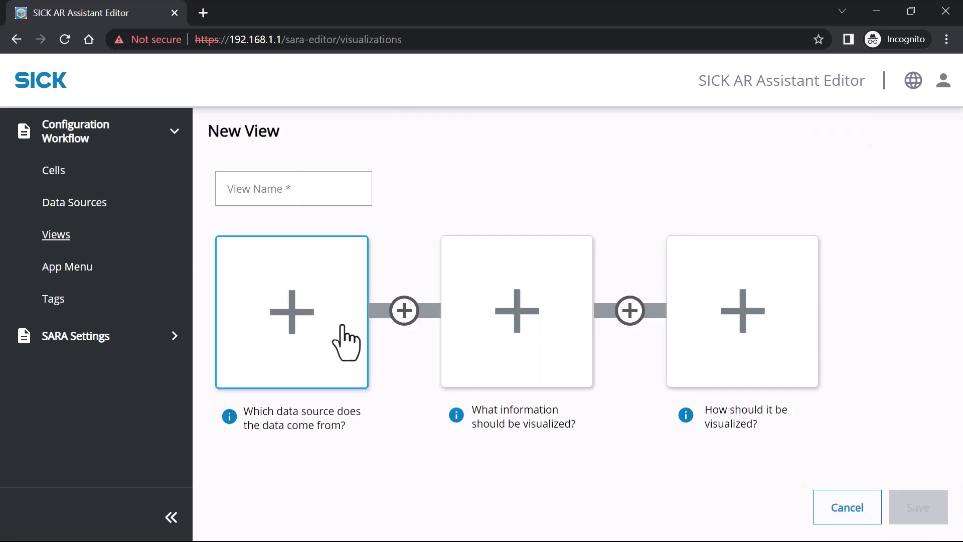
click(344, 340)
click(419, 299)
click(524, 317)
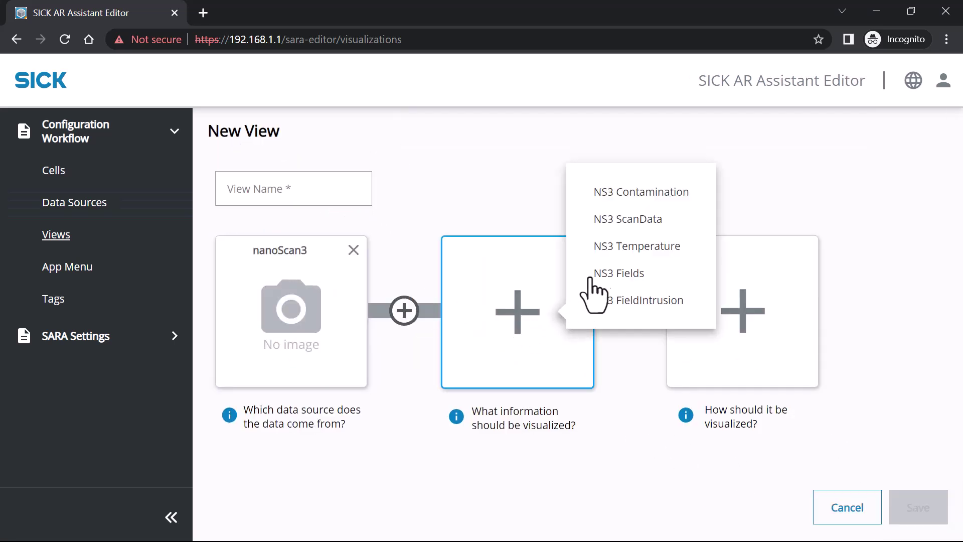
click(633, 247)
click(742, 319)
click(668, 390)
click(335, 197)
text(n)
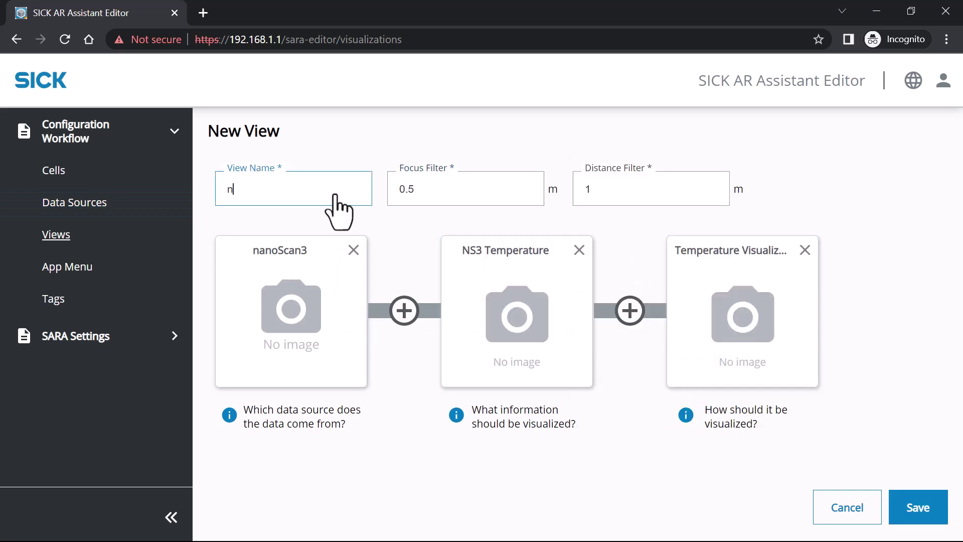
text(s3 Temperature)
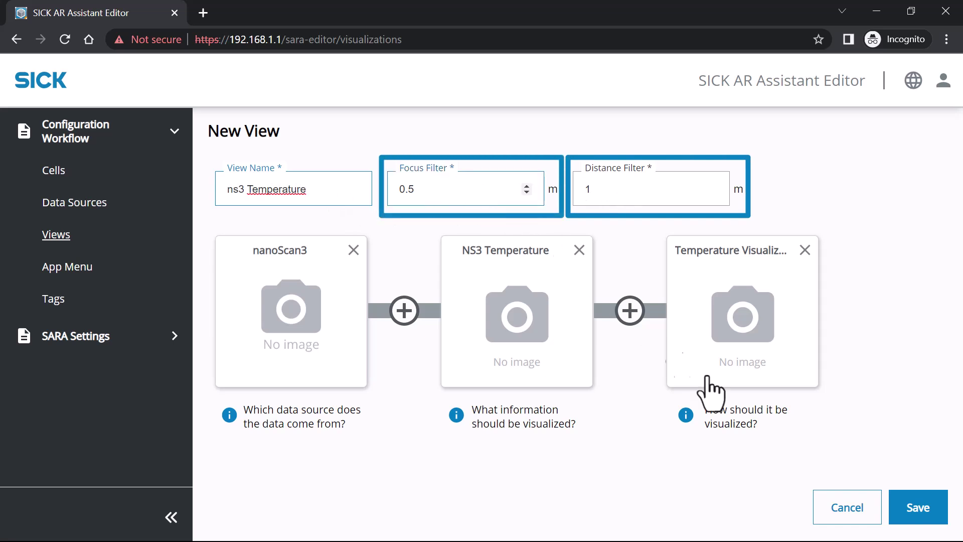
Save the ns3 Temperature view and go to the cell's App Menu page.
click(917, 509)
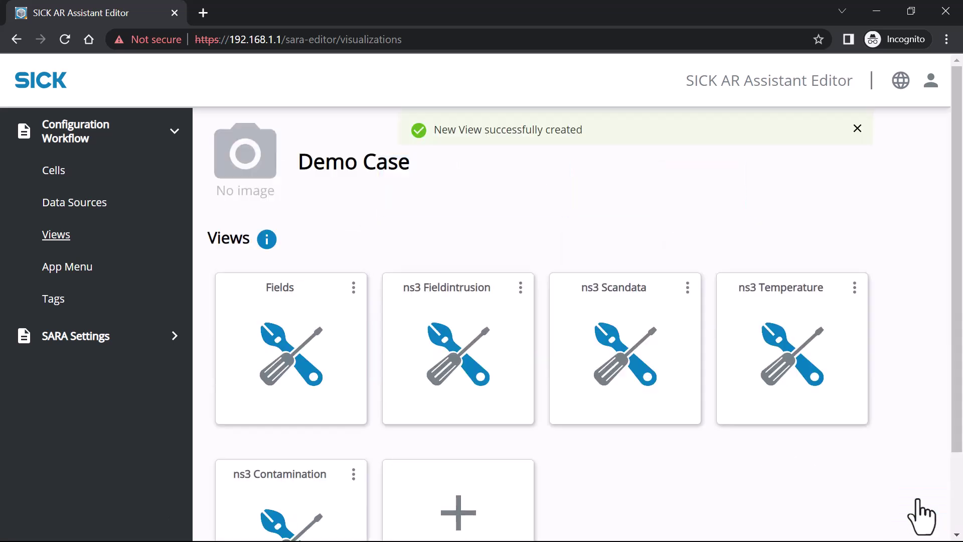
scroll(953, 301, down, 1)
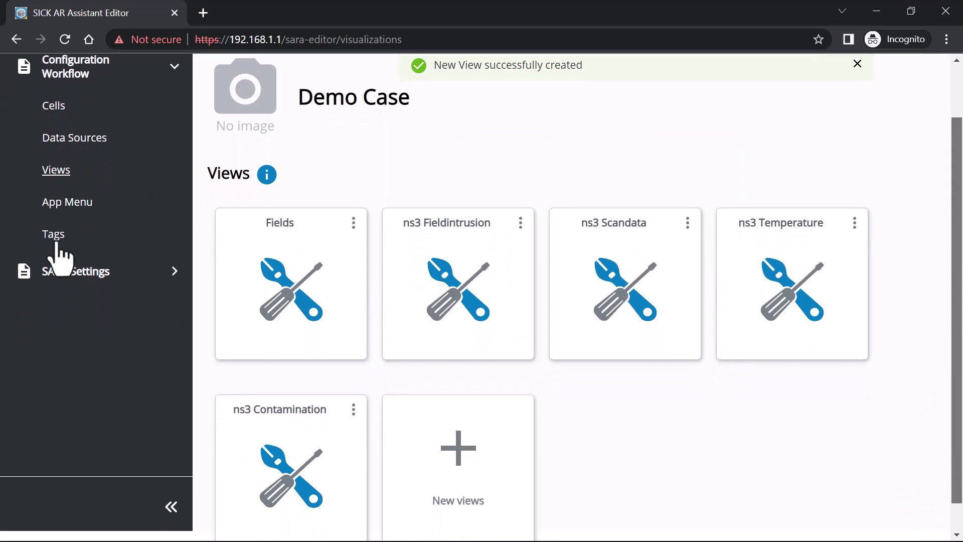
click(98, 208)
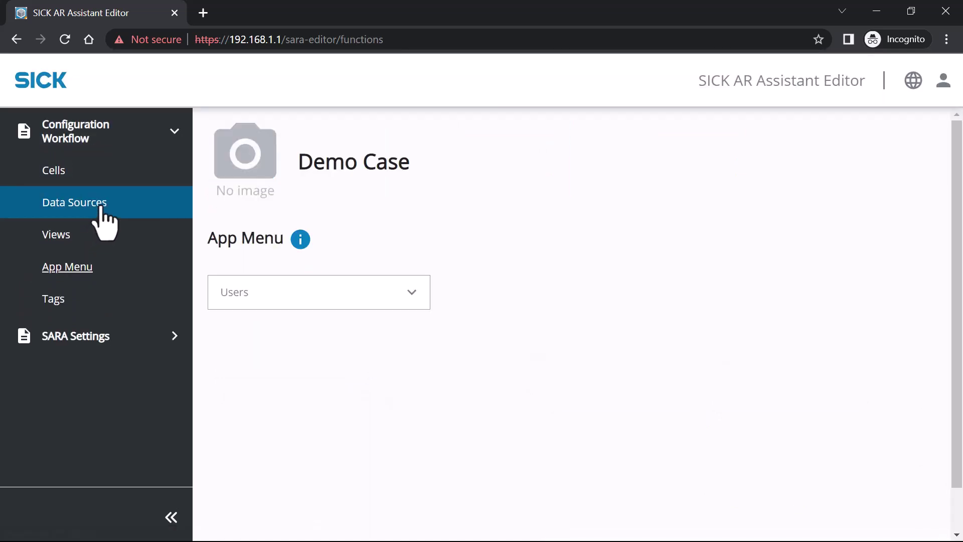
Select the admin user to show its empty app menu wheel.
click(312, 301)
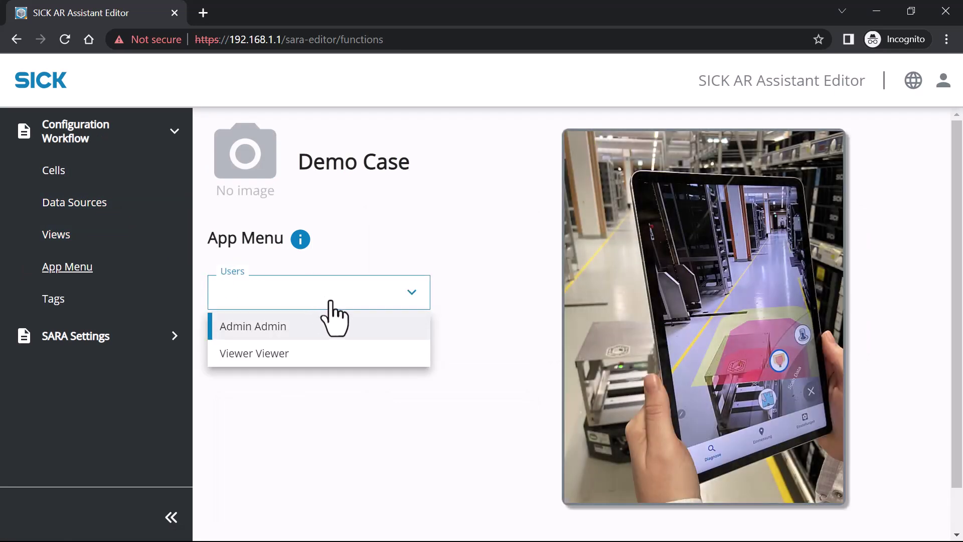
click(372, 329)
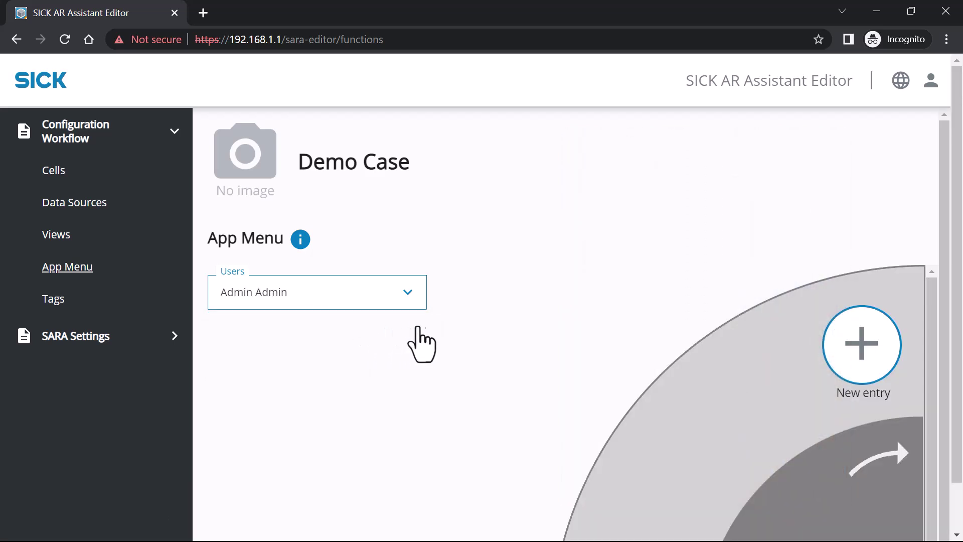
scroll(577, 346, down, 1)
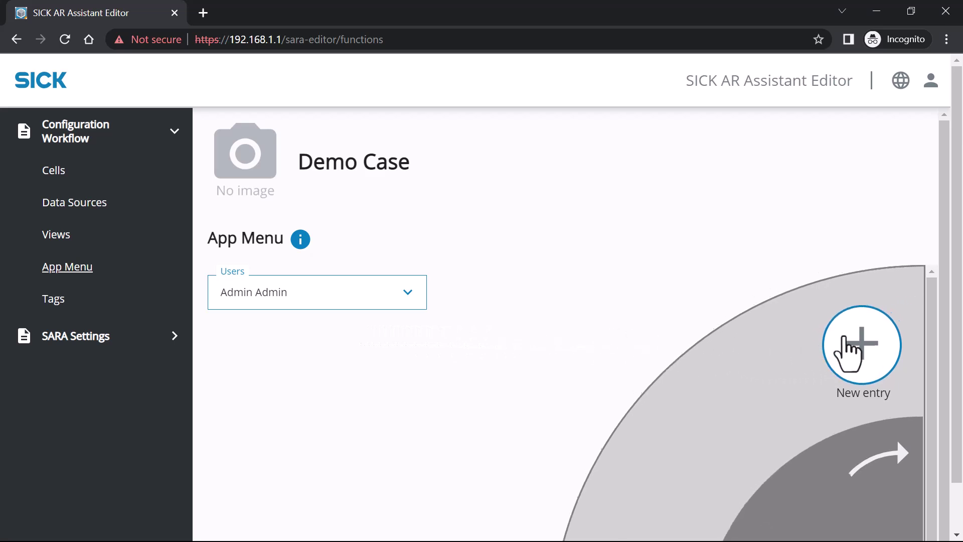
Start an app menu entry 'ns3 Fields' at position 1 with Fields.jpg as icon.
click(853, 332)
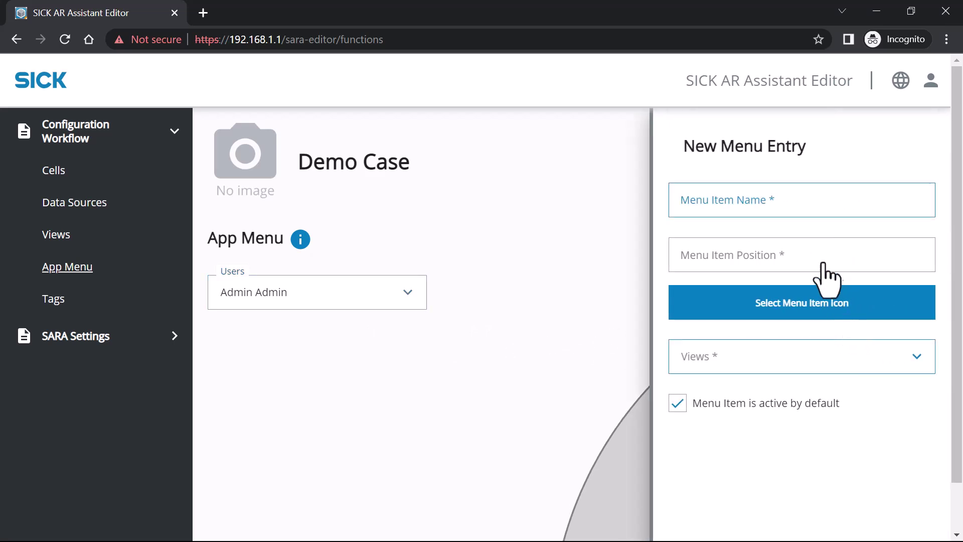
click(805, 214)
text(ns3 Fields)
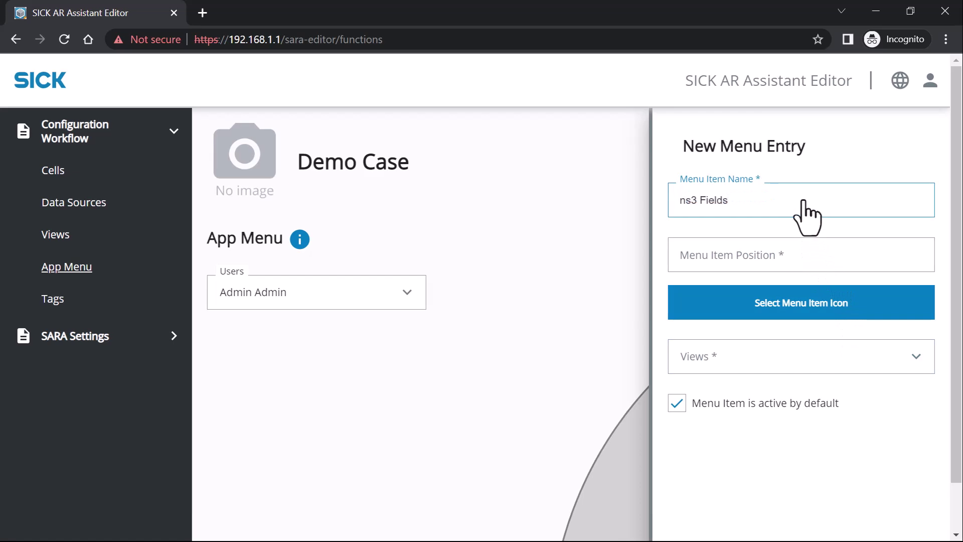
click(810, 258)
text(1)
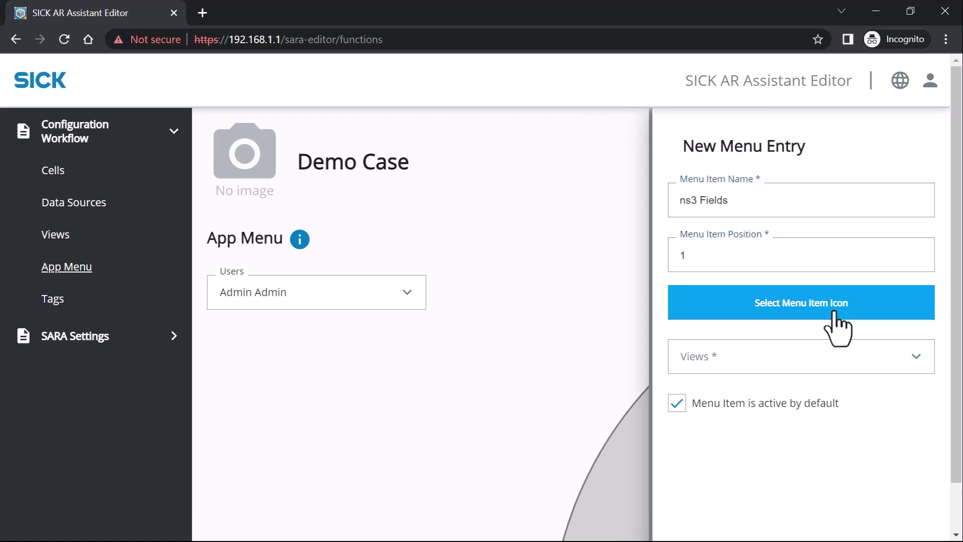
click(834, 312)
click(353, 143)
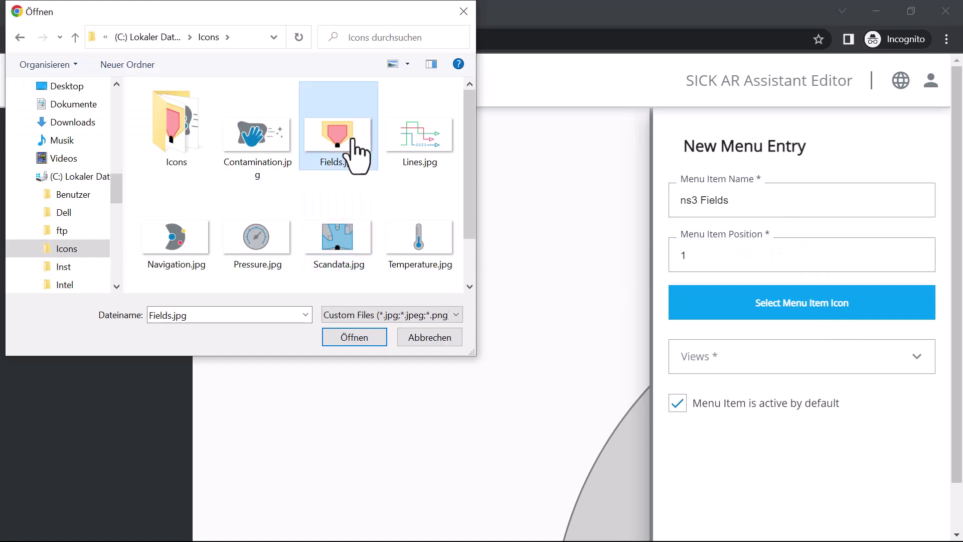
double_click(352, 143)
Link the Fields and ns3 Fieldintrusion views to the entry and save it.
click(753, 460)
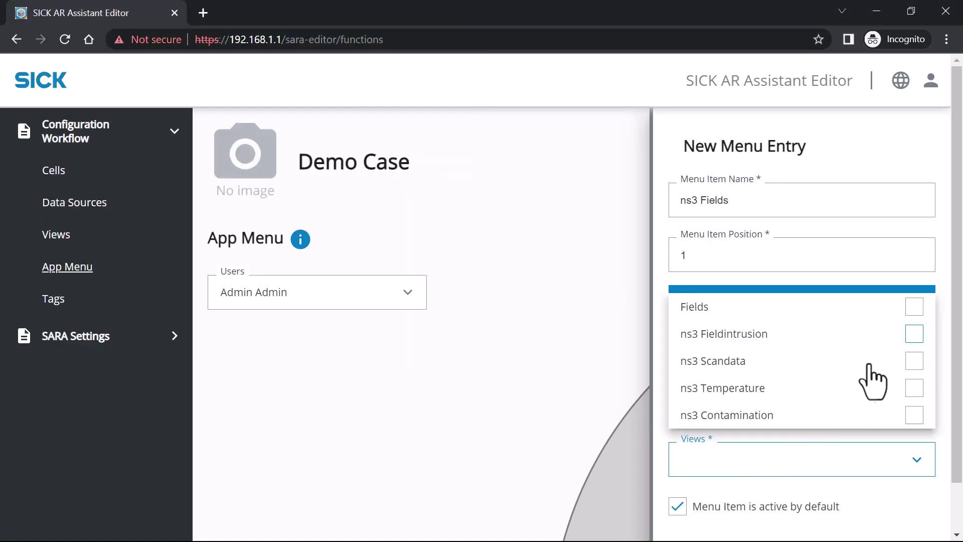
click(914, 333)
click(918, 307)
click(960, 311)
scroll(956, 362, down, 1)
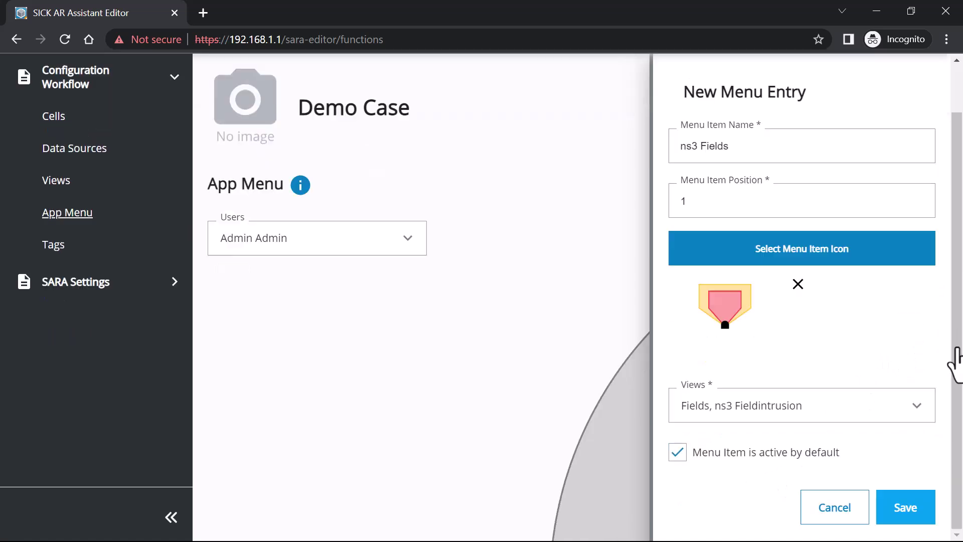
click(905, 514)
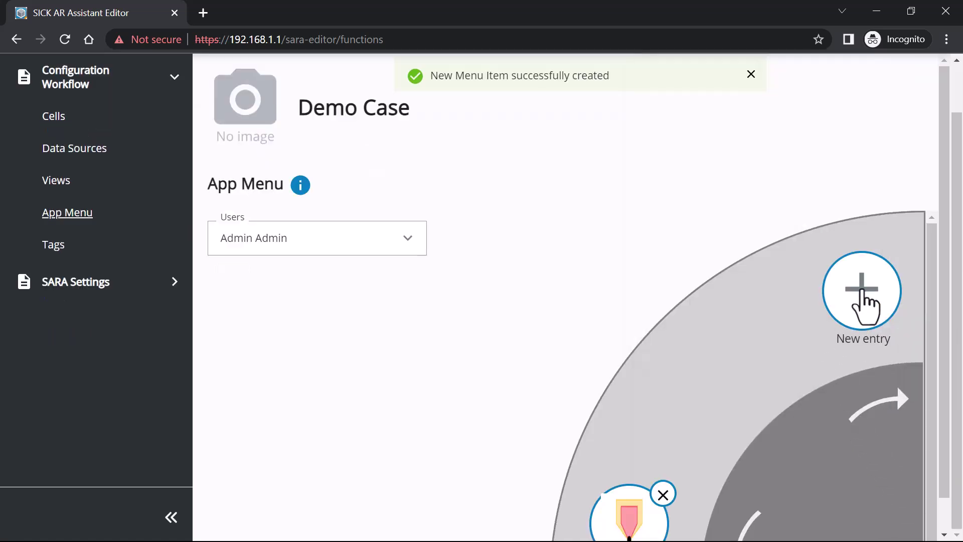
Add entry 'ns3 Scan Data' at position 2 with Scandata.jpg icon and the ns3 Scandata view.
click(864, 291)
click(812, 145)
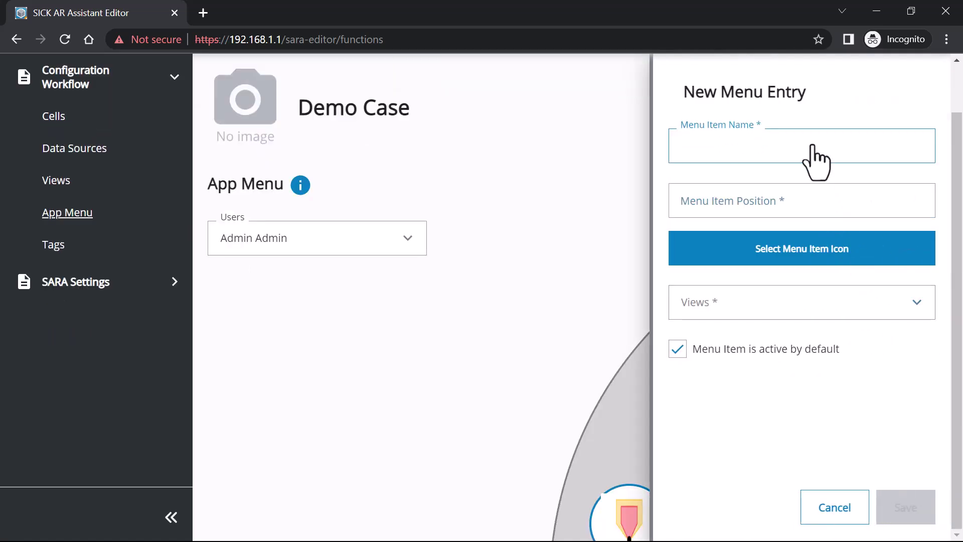
text(ns3 Scan Data)
click(802, 203)
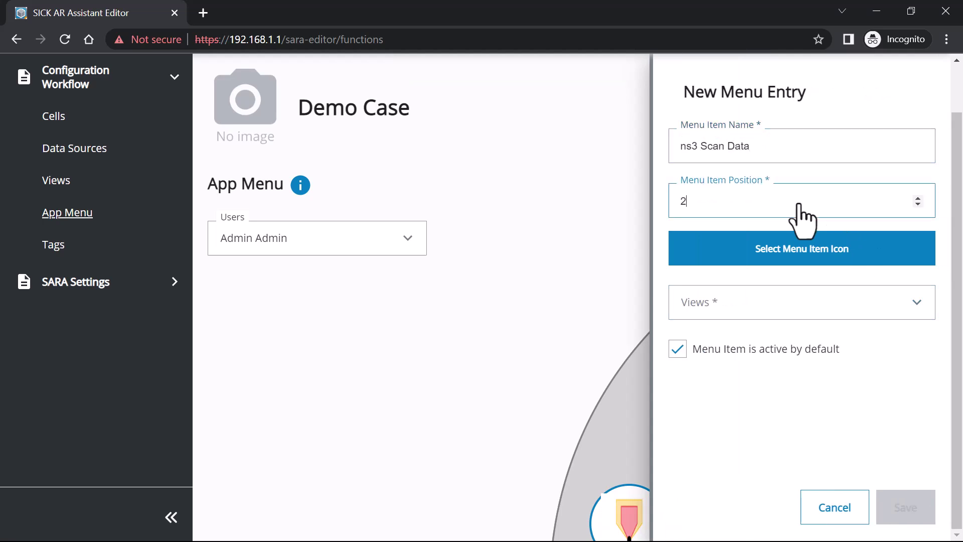
click(787, 250)
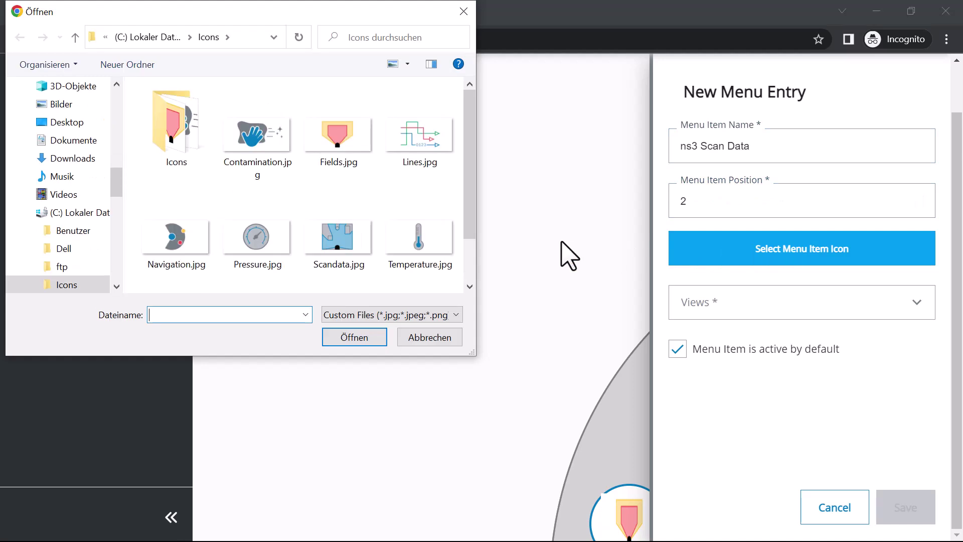
double_click(335, 242)
click(795, 417)
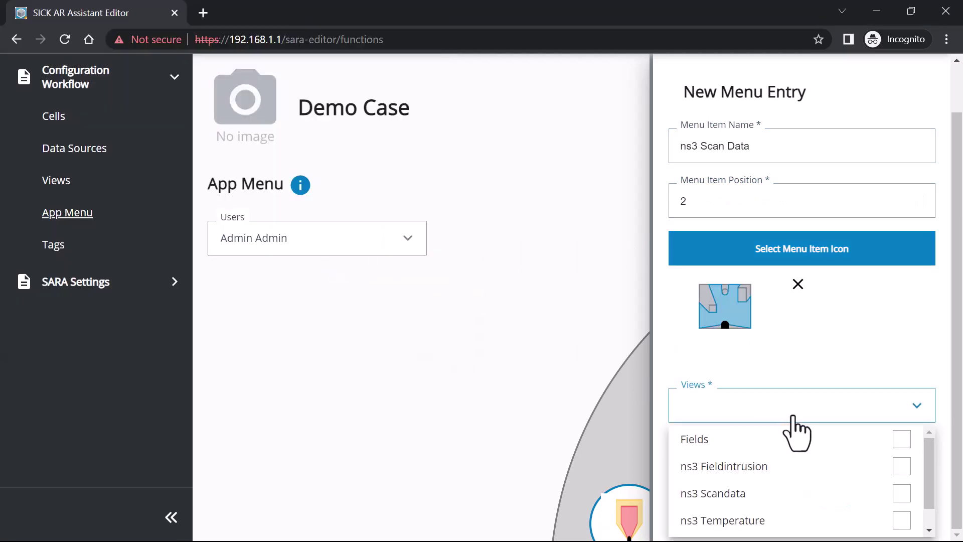
click(901, 493)
key(Escape)
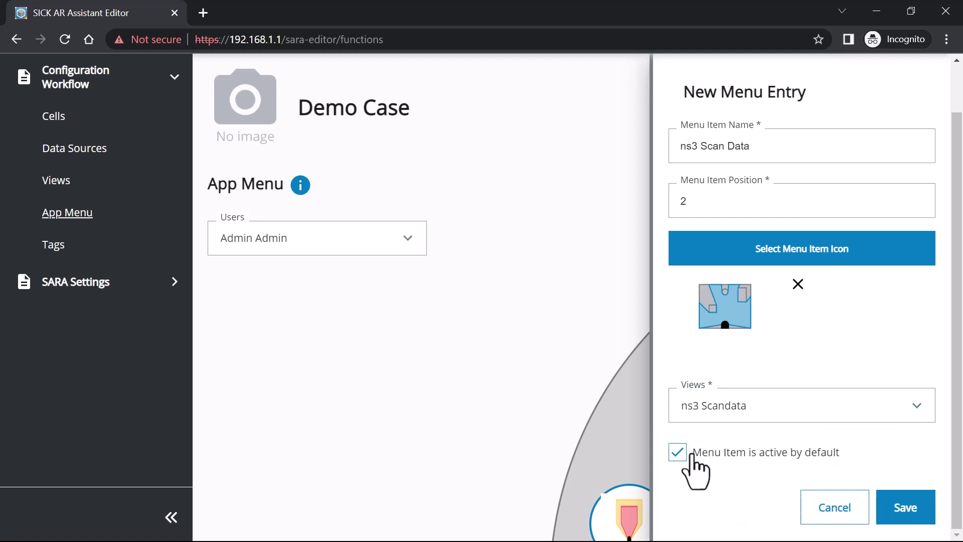
click(905, 511)
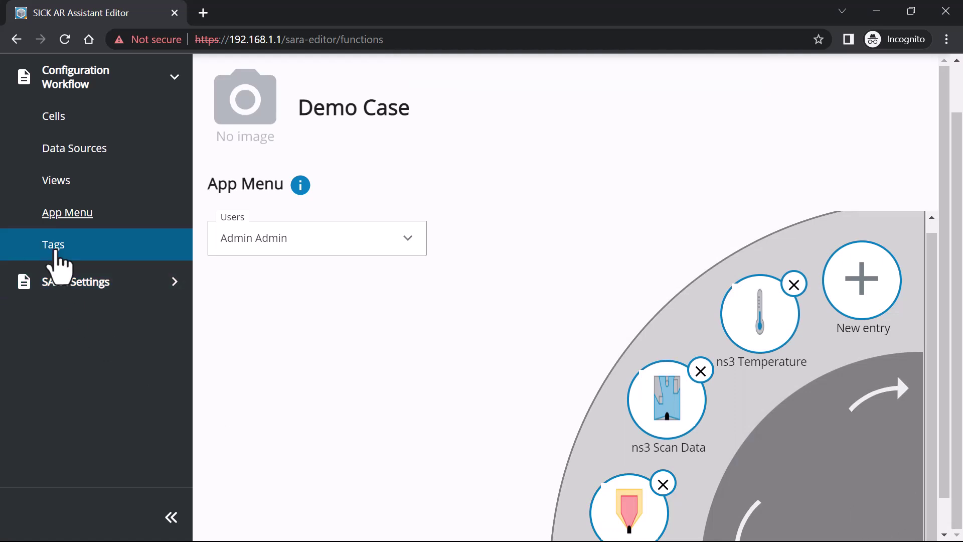
Create tag 'nanoScan3' linked to Fields, ns3 Fieldintrusion, ns3 Scandata and ns3 Temperature views.
click(70, 251)
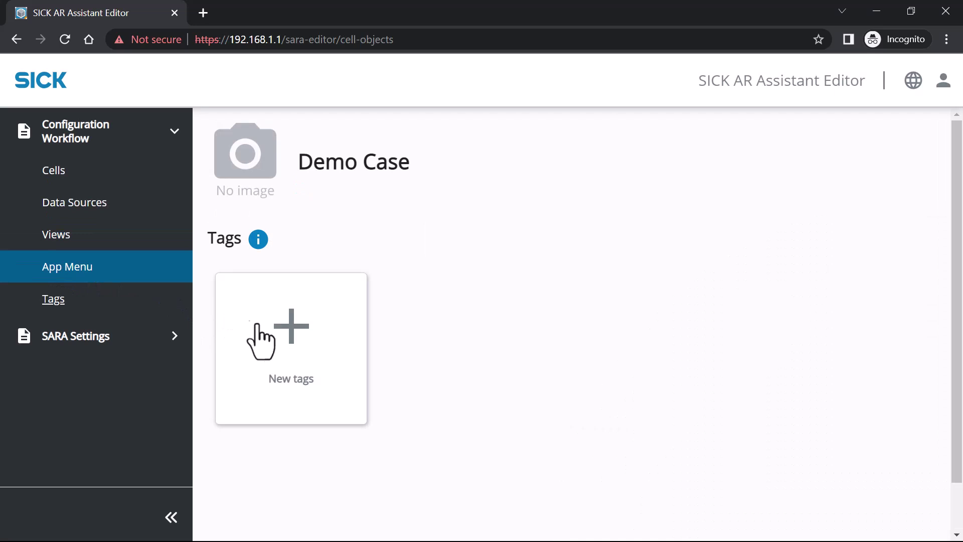
click(290, 329)
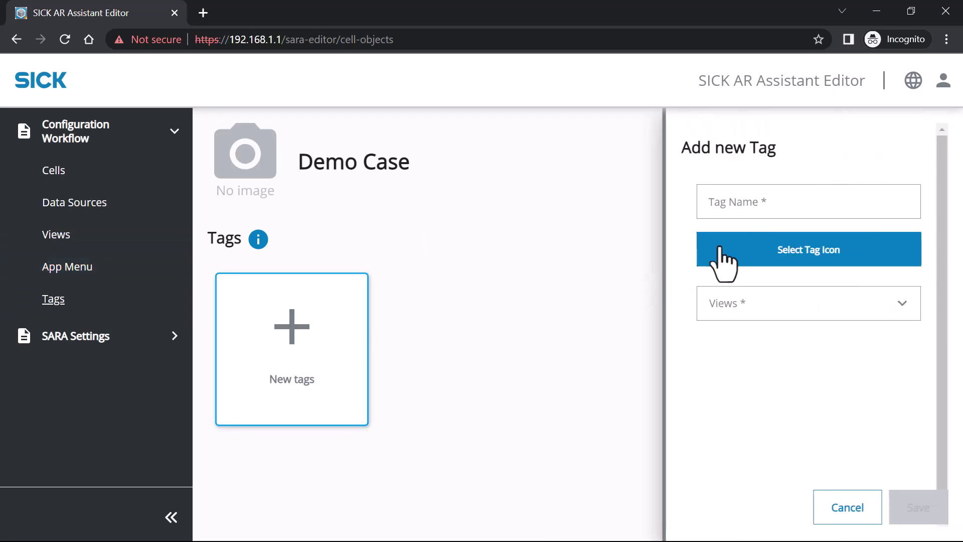
click(804, 209)
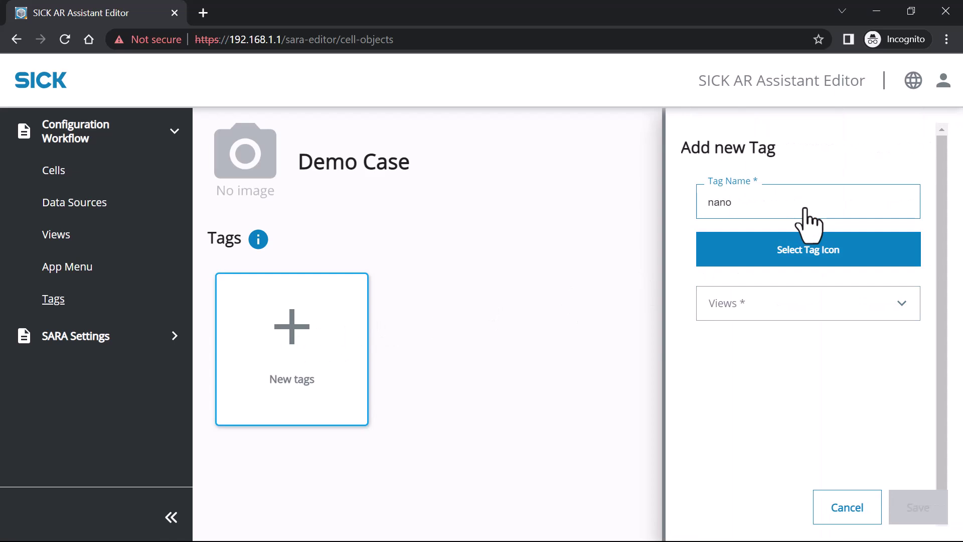
click(818, 306)
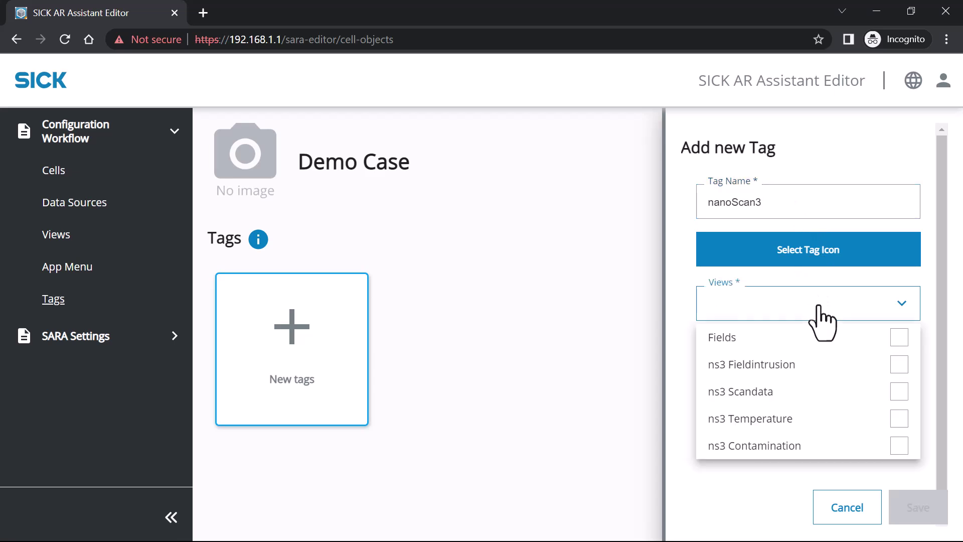
click(899, 338)
click(900, 364)
click(899, 391)
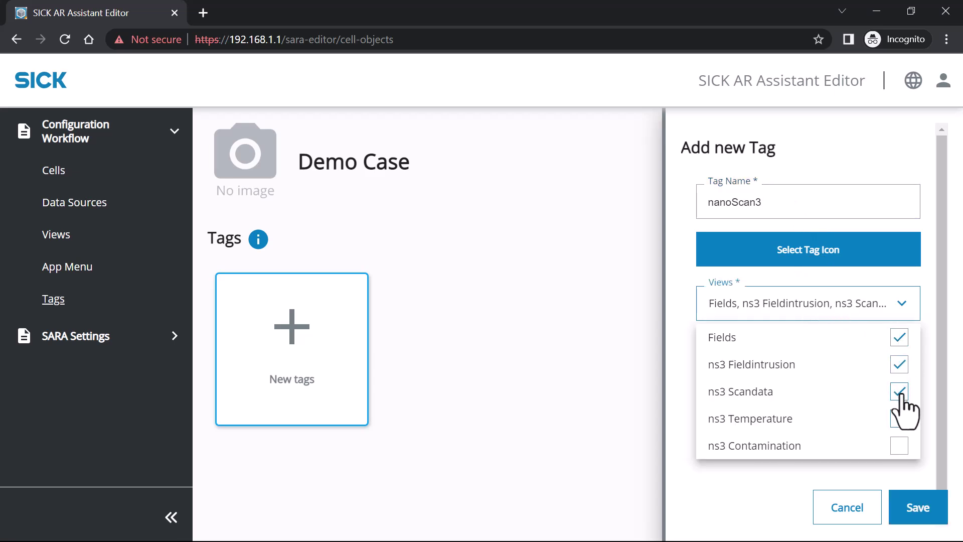
click(899, 418)
key(Escape)
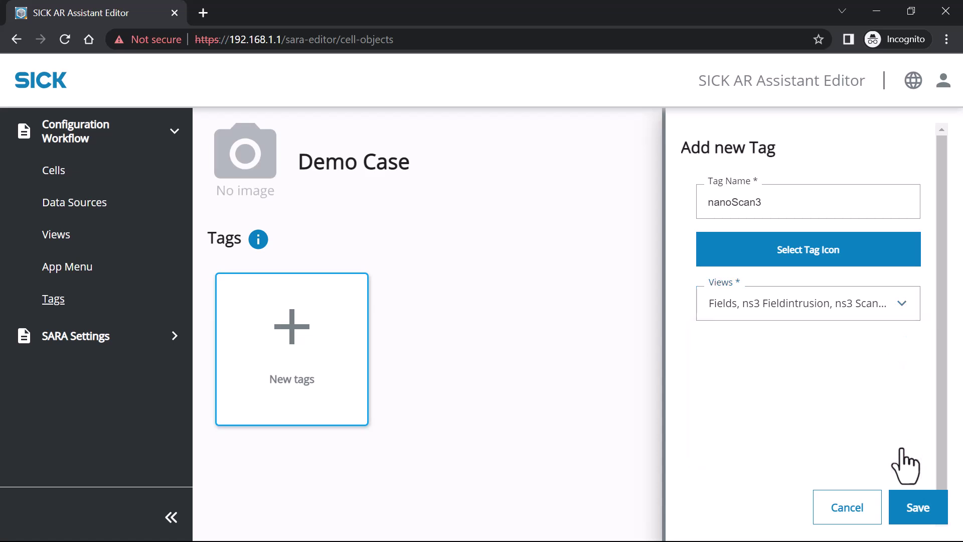
click(922, 517)
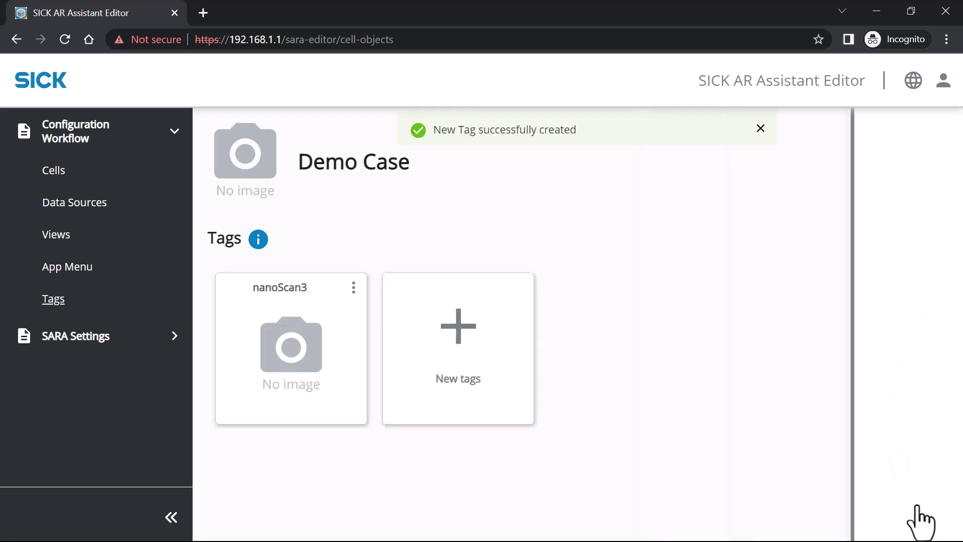